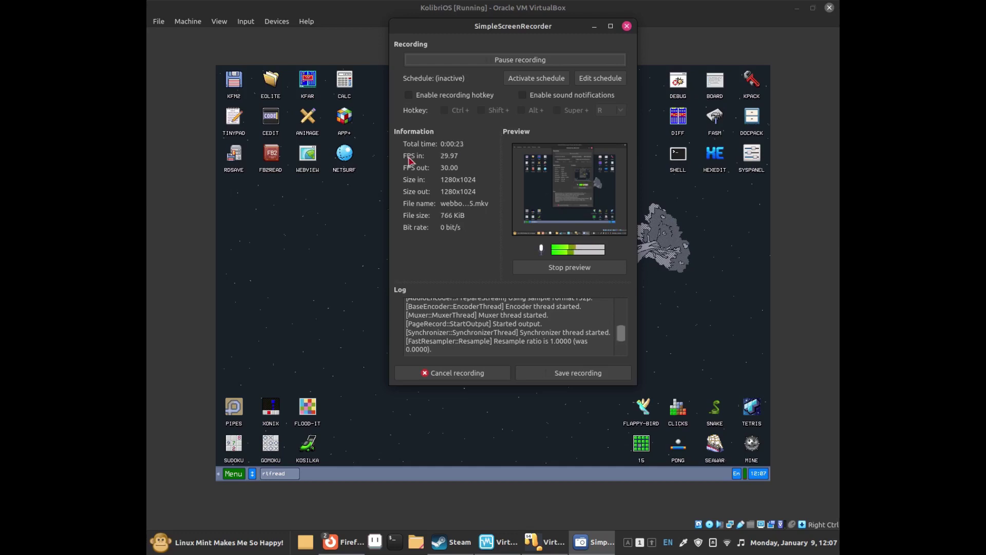
Switch to the KolibriOS virtual machine, open Table from the additional software collection and reposition its window slightly.
{"action": "left_click", "coordinate": [340, 222]}
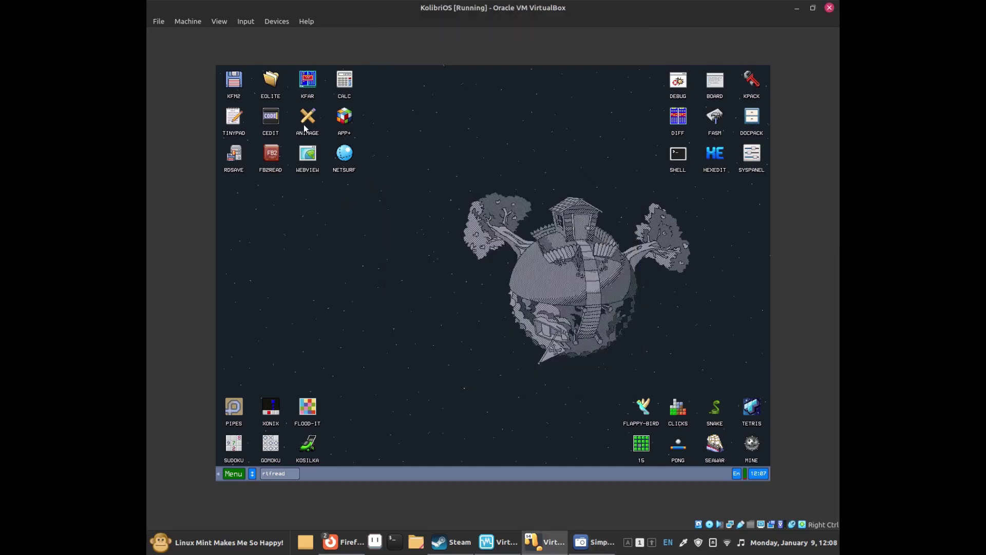
{"action": "left_click", "coordinate": [339, 131]}
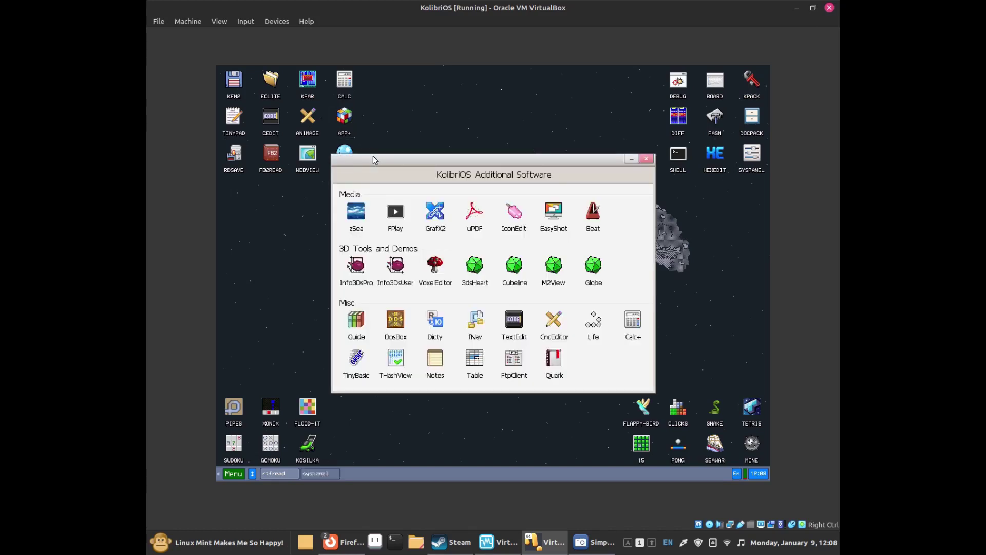
{"action": "left_click_drag", "start_coordinate": [373, 156], "coordinate": [380, 159]}
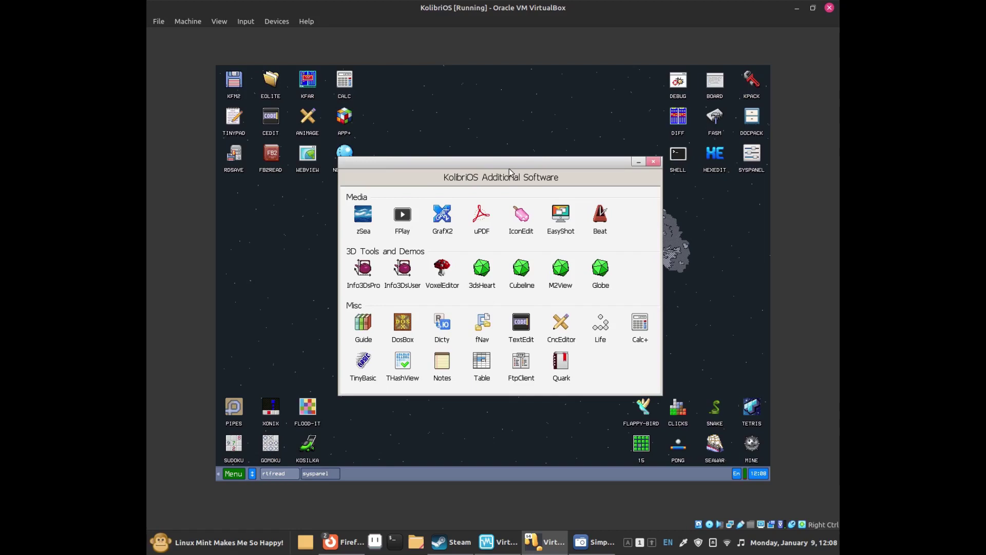
{"action": "left_click", "coordinate": [481, 364]}
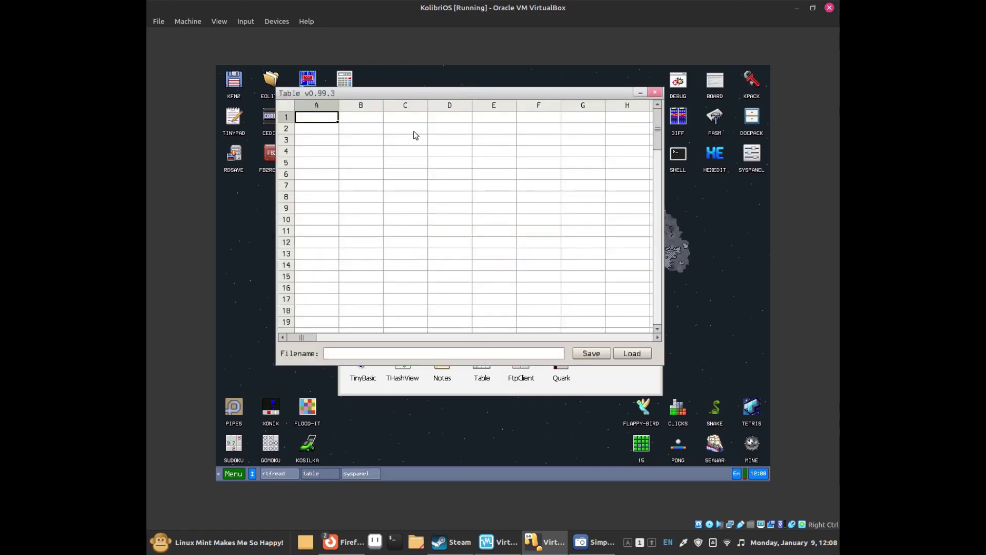
{"action": "left_click_drag", "start_coordinate": [414, 93], "coordinate": [434, 104]}
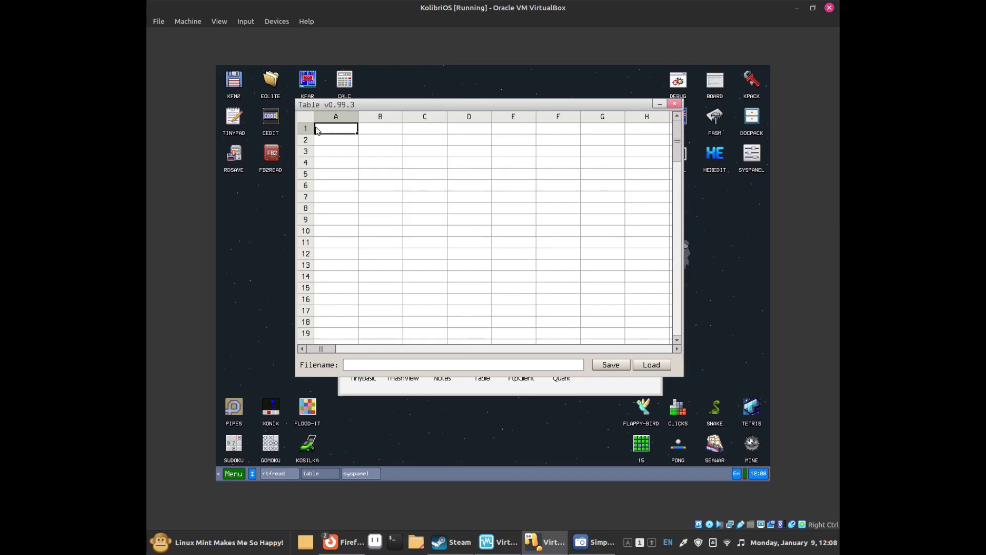
Look over the empty spreadsheet's cells and the columns beyond W, returning to column A.
{"action": "left_click", "coordinate": [428, 142]}
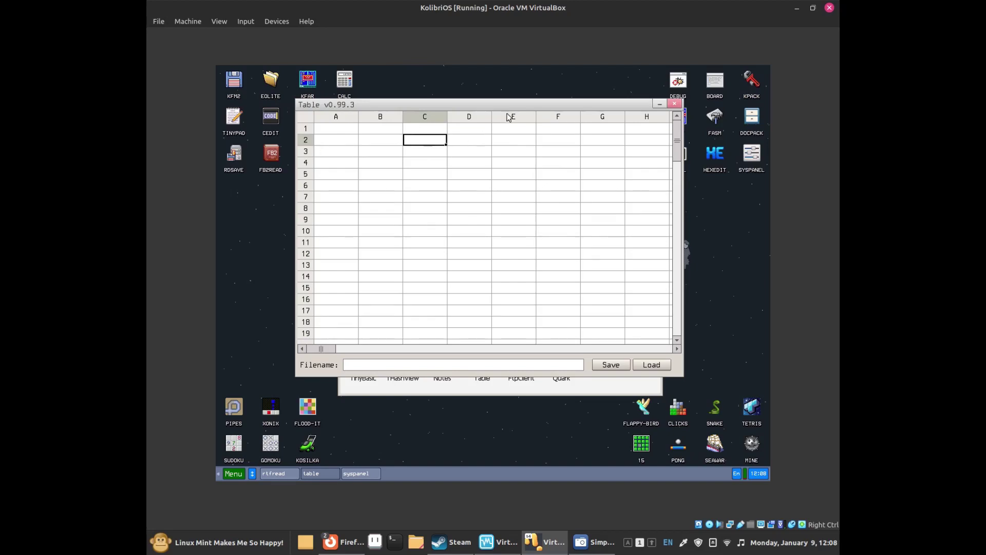
{"action": "left_click", "coordinate": [511, 140]}
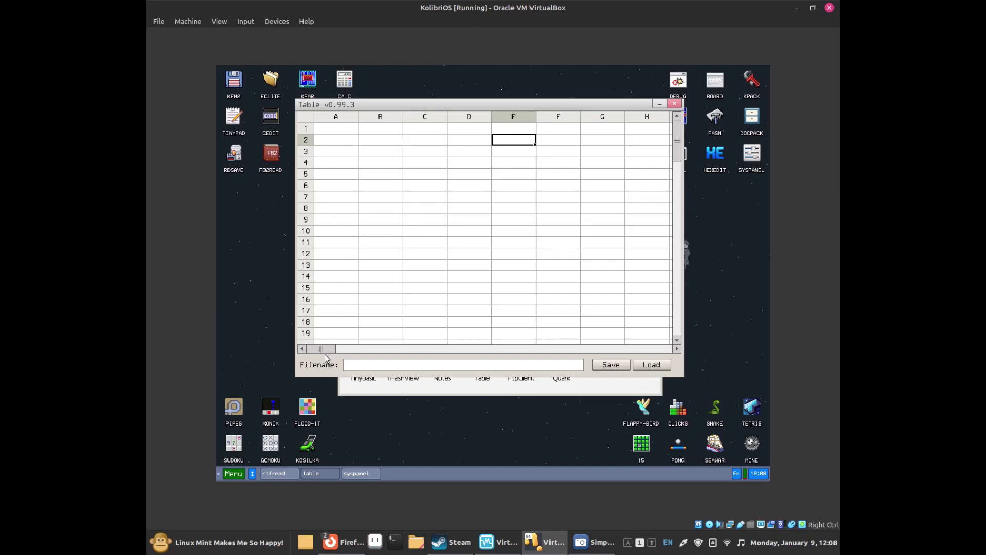
{"action": "mouse_move", "coordinate": [323, 349]}
{"action": "left_mouse_down"}
{"action": "mouse_move", "coordinate": [442, 354]}
{"action": "mouse_move", "coordinate": [576, 335]}
{"action": "mouse_move", "coordinate": [313, 348]}
{"action": "left_mouse_up"}
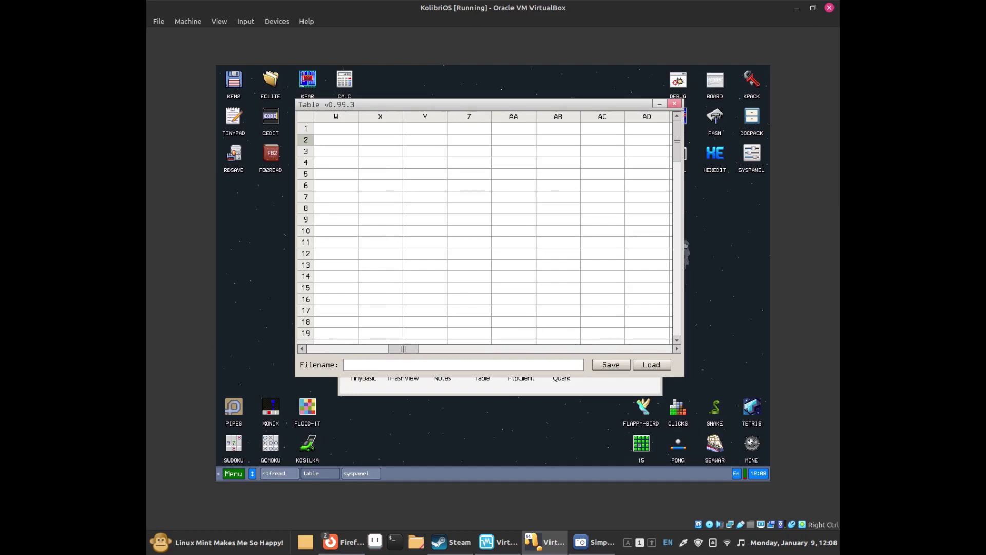
{"action": "left_click_drag", "start_coordinate": [678, 152], "coordinate": [654, 67]}
{"action": "left_click_drag", "start_coordinate": [403, 349], "coordinate": [291, 359]}
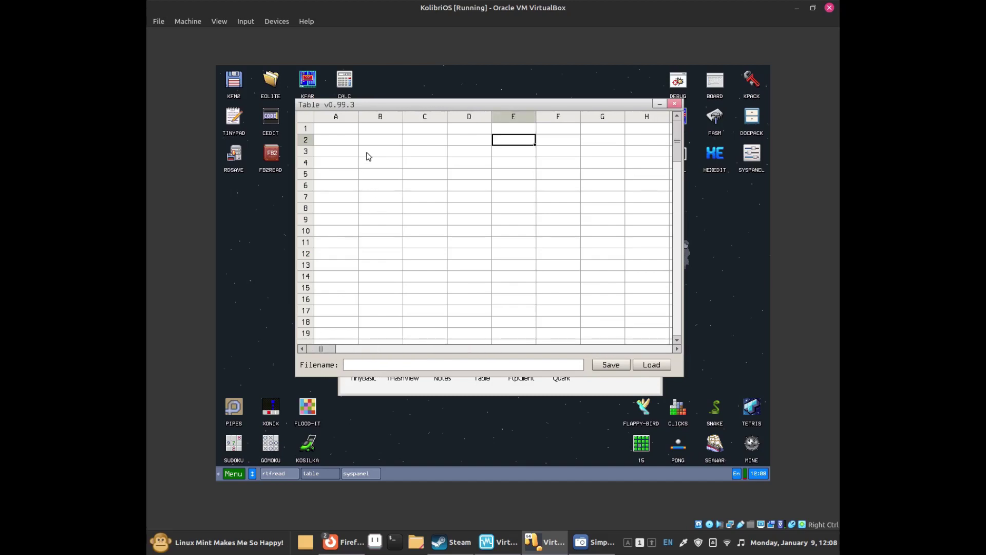
Enter the column header "Name" in cell B3.
{"action": "left_click", "coordinate": [368, 155]}
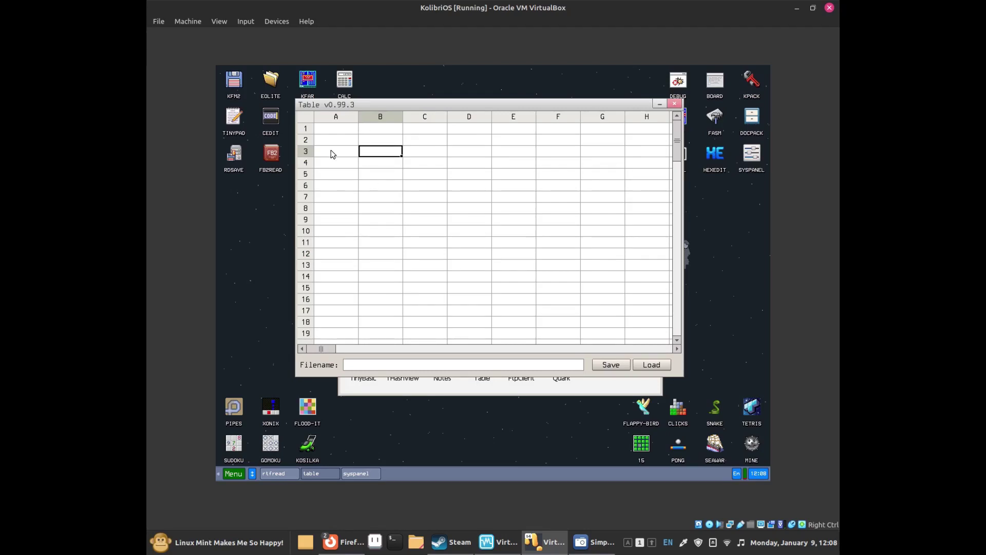
{"action": "key", "text": "Caps_Lock"}
{"action": "type", "text": "N"}
{"action": "key", "text": "Caps_Lock"}
{"action": "type", "text": "ame"}
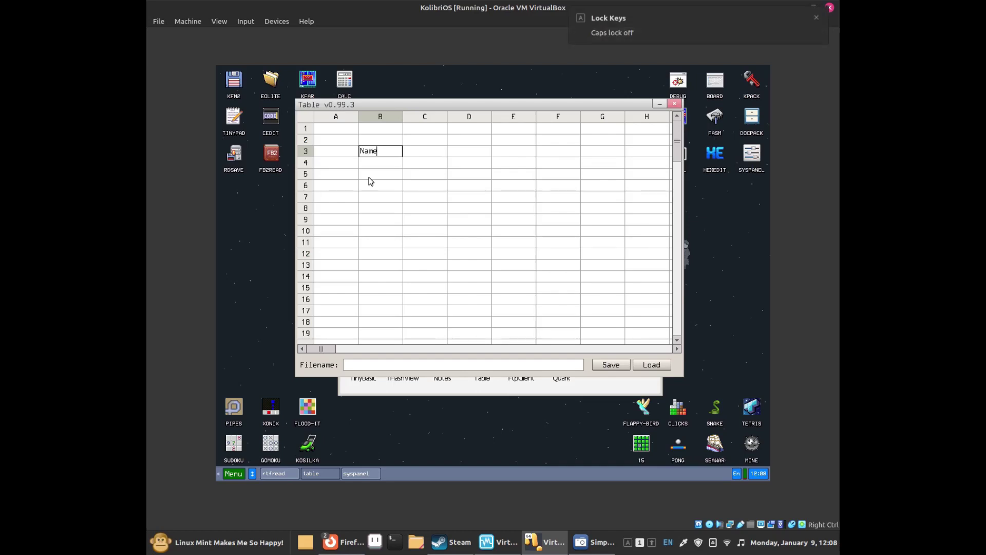
{"action": "key", "text": "Return"}
Enter the column header "Product" in cell C3.
{"action": "key", "text": "Right"}
{"action": "key", "text": "Left"}
{"action": "key", "text": "Right"}
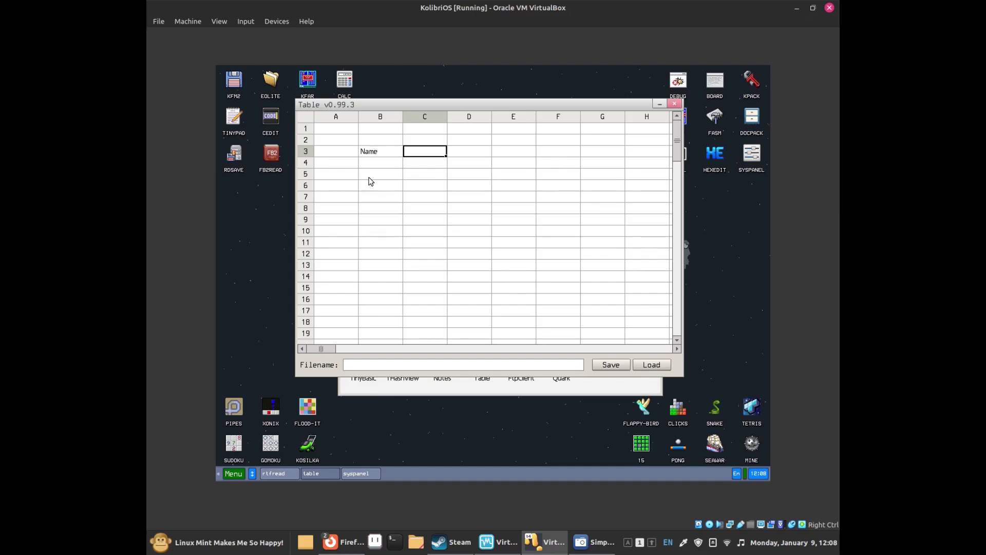
{"action": "key", "text": "Caps_Lock"}
{"action": "type", "text": "P"}
{"action": "key", "text": "Caps_Lock"}
{"action": "type", "text": "ro"}
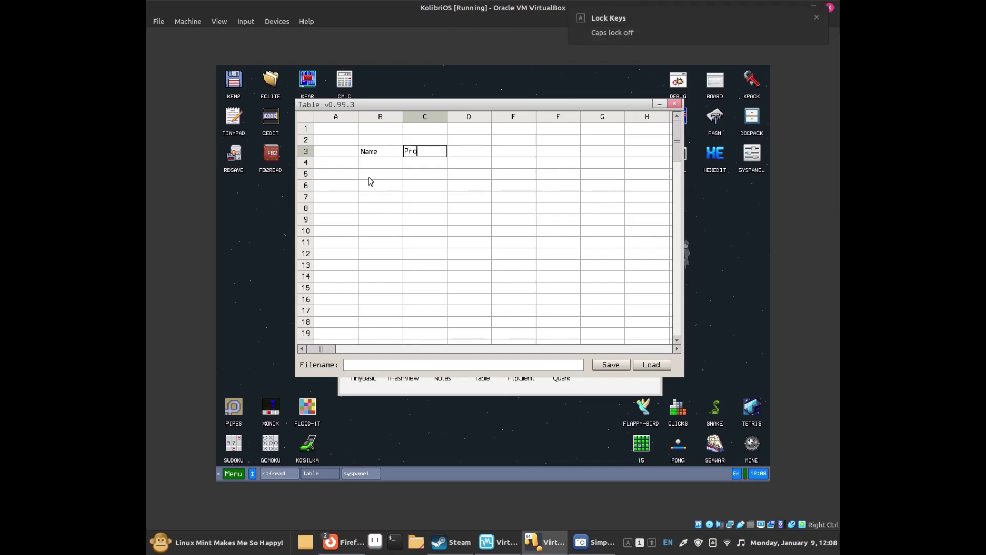
{"action": "type", "text": "duct"}
{"action": "key", "text": "Return"}
Enter the column header "Price" in cell D3.
{"action": "key", "text": "Right"}
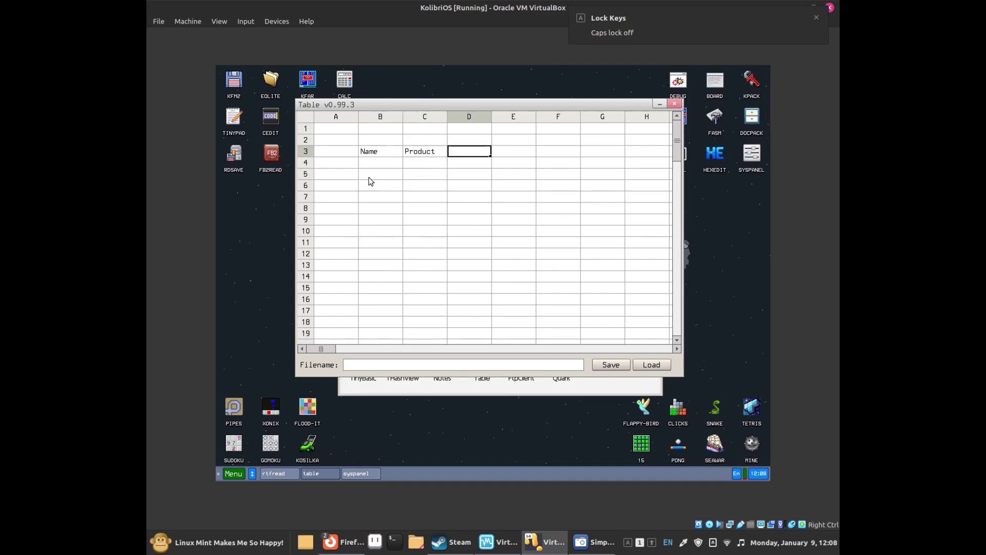
{"action": "key", "text": "Caps_Lock"}
{"action": "type", "text": "P"}
{"action": "key", "text": "Caps_Lock"}
{"action": "type", "text": "rice"}
{"action": "key", "text": "Return"}
Enter the first person's full name in cell B4 and widen column B to about twice its width.
{"action": "key", "text": "Down"}
{"action": "key", "text": "Left"}
{"action": "key", "text": "Left"}
{"action": "key", "text": "Caps_Lock"}
{"action": "type", "text": "J"}
{"action": "key", "text": "Caps_Lock"}
{"action": "type", "text": "onathan"}
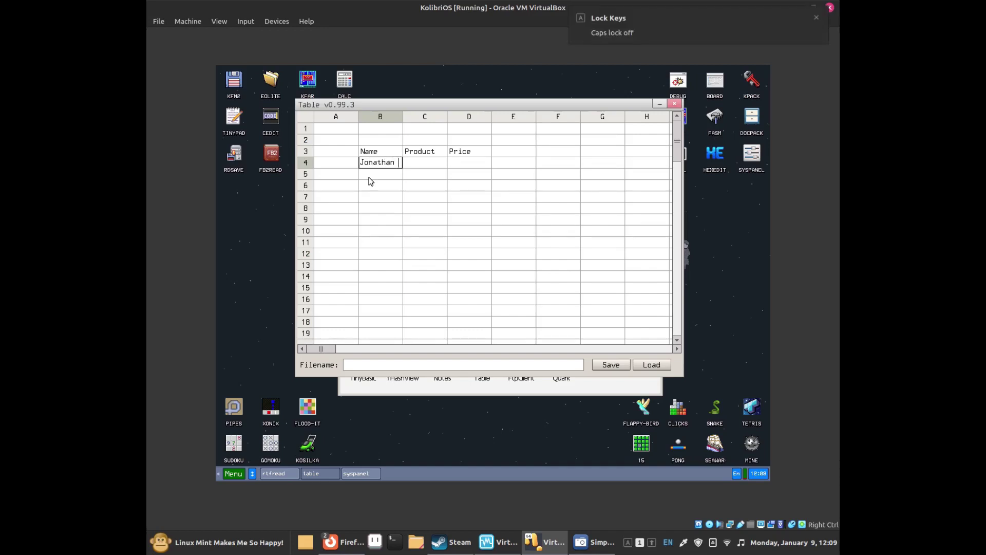
{"action": "key", "text": "Caps_Lock"}
{"action": "type", "text": "R"}
{"action": "key", "text": "Caps_Lock"}
{"action": "type", "text": "yan"}
{"action": "key", "text": "Return"}
{"action": "left_click_drag", "start_coordinate": [402, 115], "coordinate": [451, 125]}
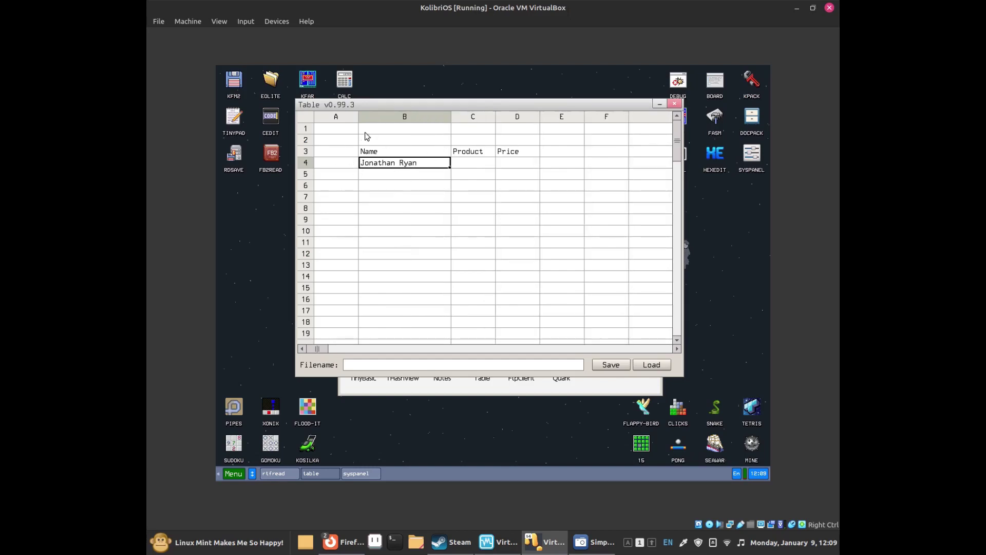
Enter the product "Apple" in cell C4 and the price 200 in cell D4.
{"action": "left_click", "coordinate": [461, 163]}
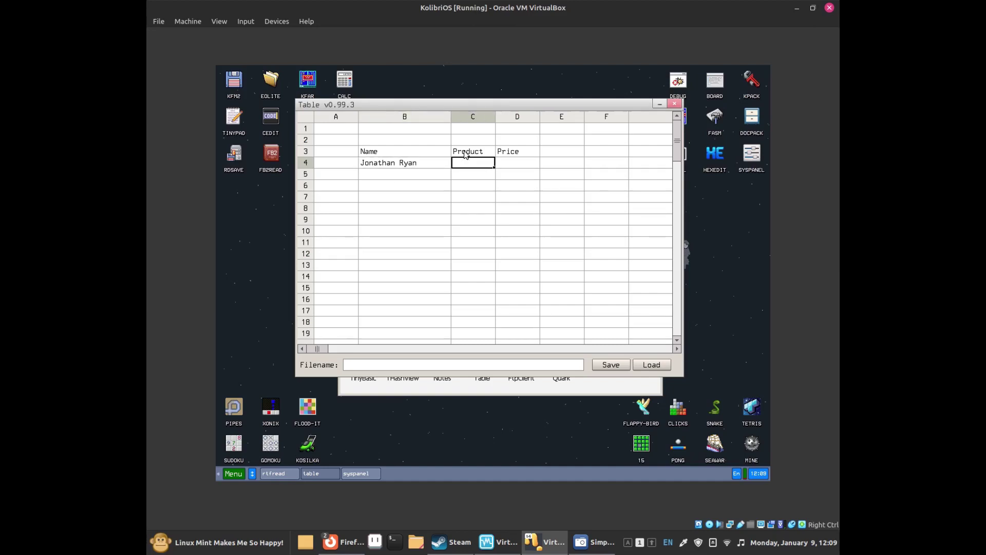
{"action": "key", "text": "Caps_Lock"}
{"action": "type", "text": "A"}
{"action": "key", "text": "Caps_Lock"}
{"action": "type", "text": "pple"}
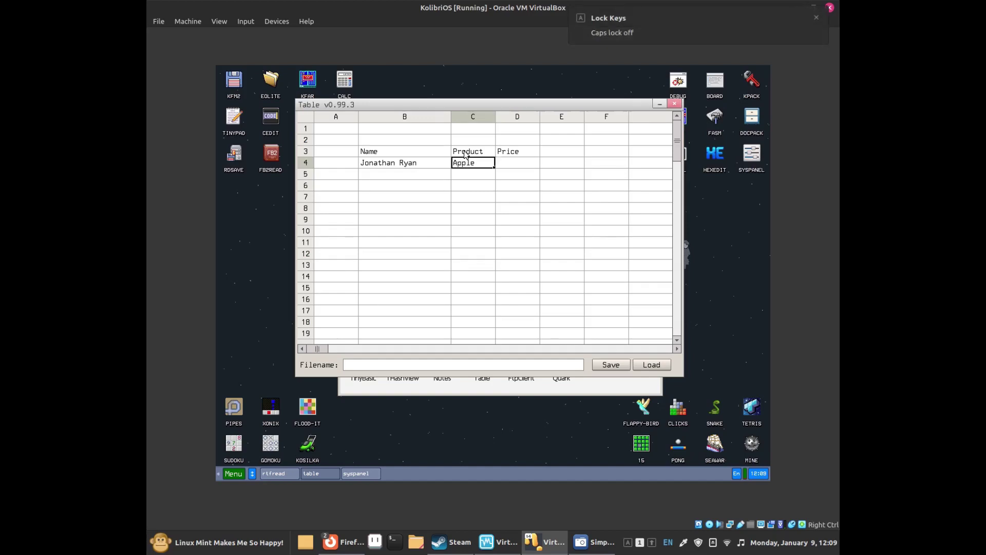
{"action": "key", "text": "Tab"}
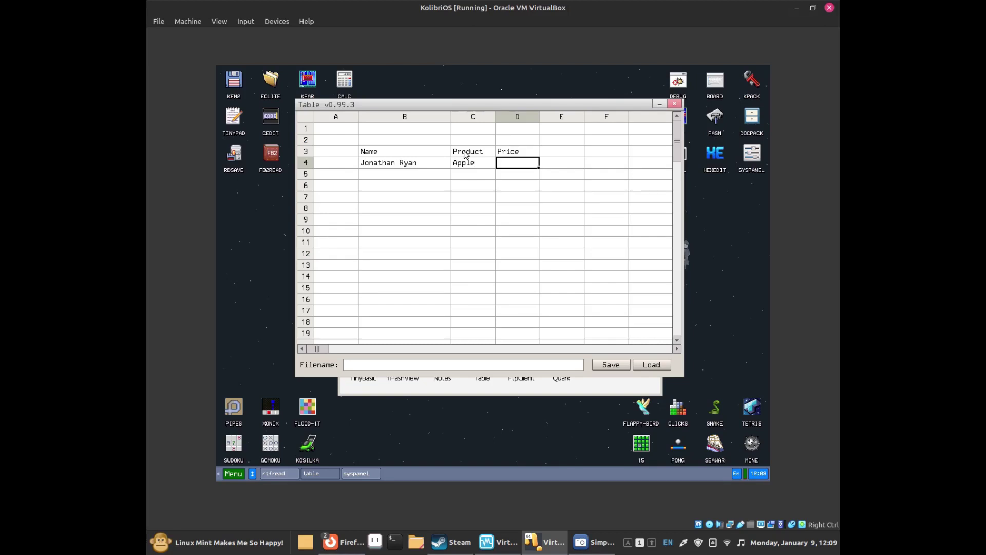
{"action": "type", "text": "200"}
{"action": "key", "text": "Return"}
Enter the second person's first name in cell B5.
{"action": "key", "text": "Down"}
{"action": "key", "text": "Left"}
{"action": "key", "text": "Left"}
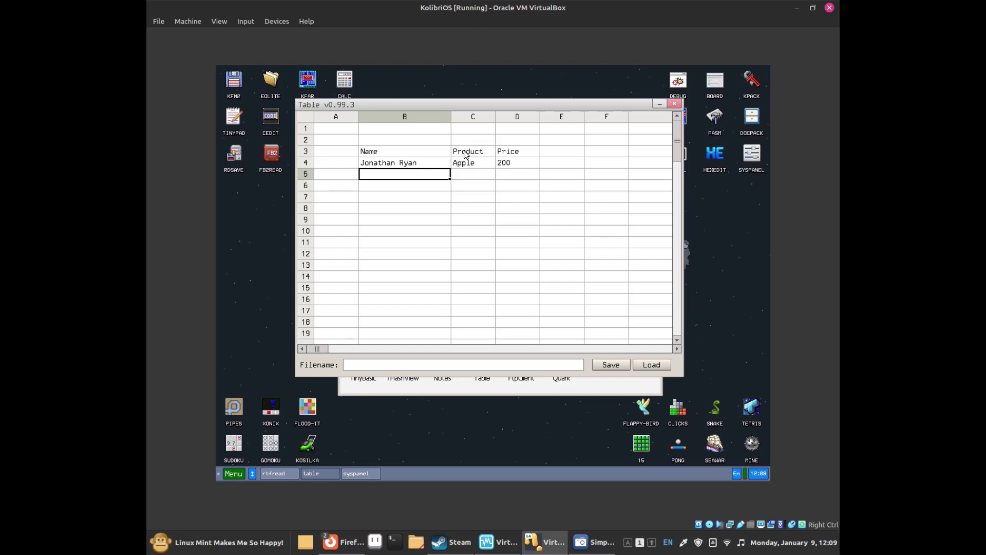
{"action": "type", "text": "P"}
{"action": "key", "text": "Caps_Lock"}
{"action": "type", "text": "aige"}
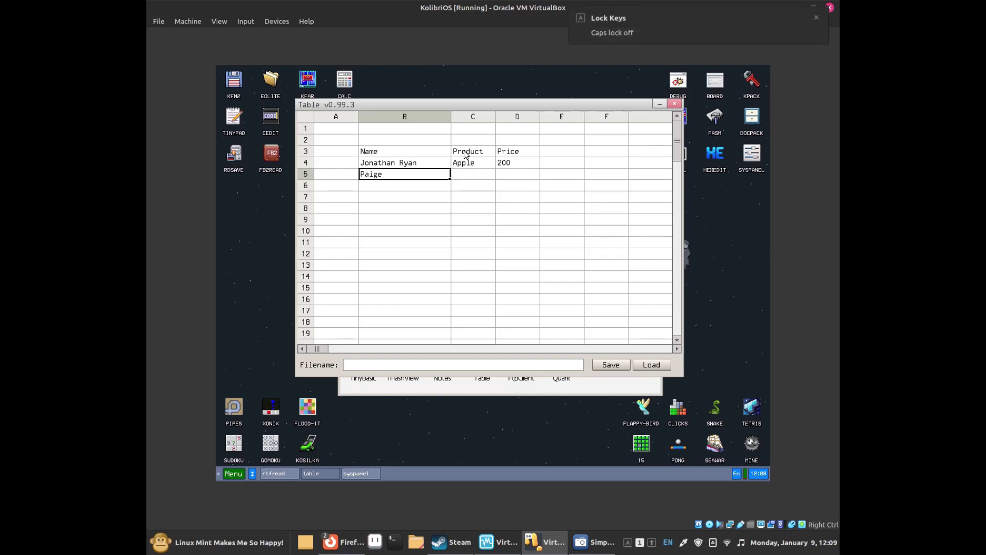
Enter the product "Frogs" in cell C5 and the price 500 in cell D5.
{"action": "key", "text": "Right"}
{"action": "key", "text": "Caps_Lock"}
{"action": "type", "text": "F"}
{"action": "key", "text": "Caps_Lock"}
{"action": "type", "text": "rogs"}
{"action": "key", "text": "Right"}
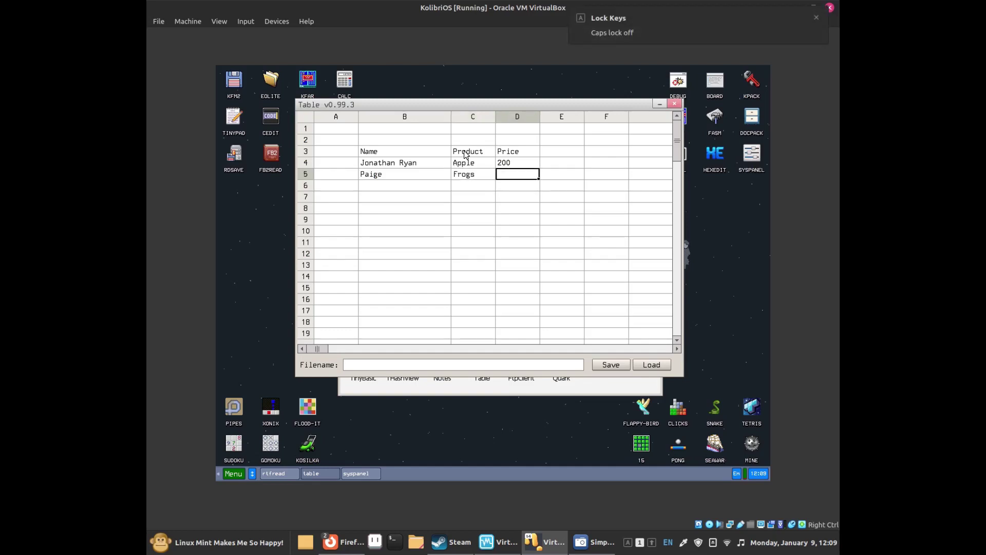
{"action": "type", "text": "500"}
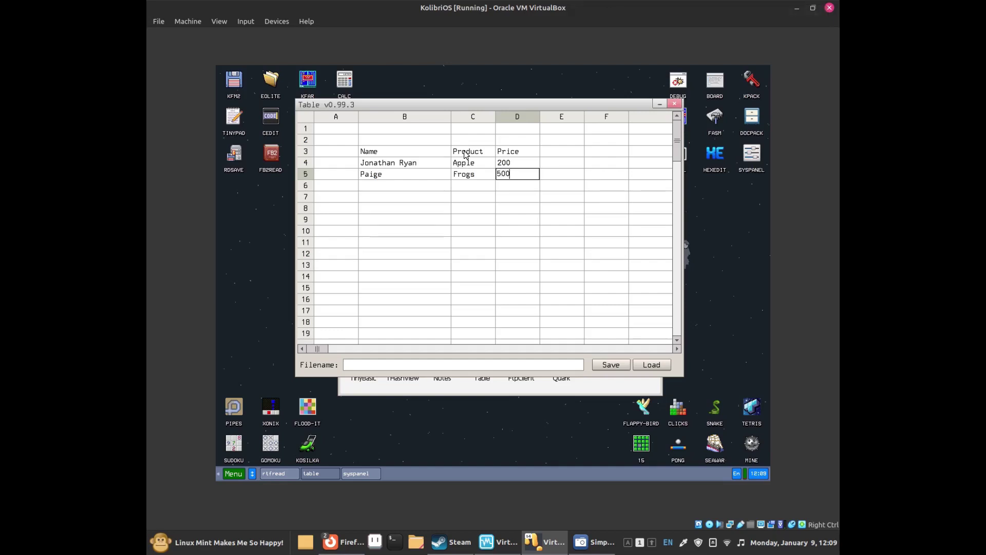
{"action": "key", "text": "Return"}
Fill row 6 with the third person's first name in B6, "Hippos" in C6 and 600 in D6.
{"action": "key", "text": "Left"}
{"action": "key", "text": "Left"}
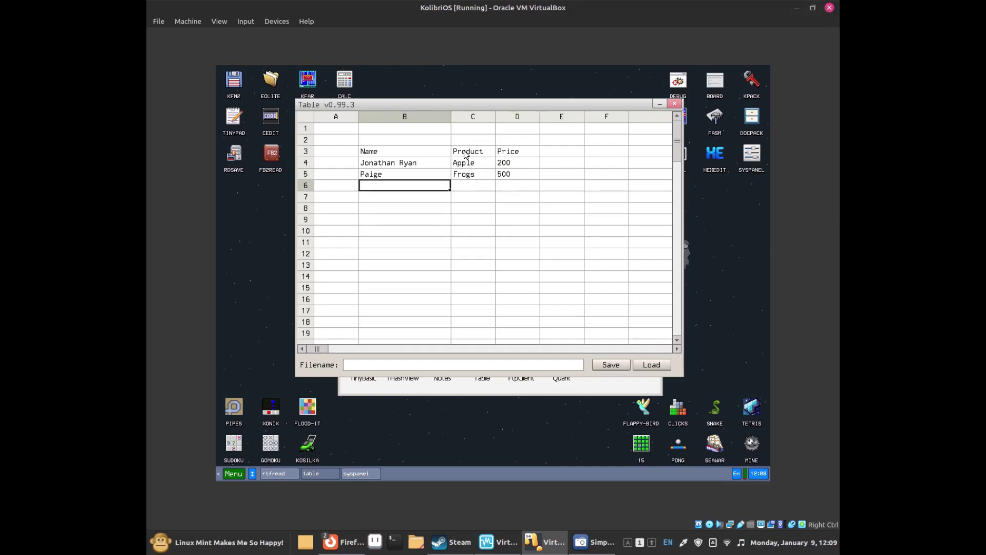
{"action": "type", "text": "Andy"}
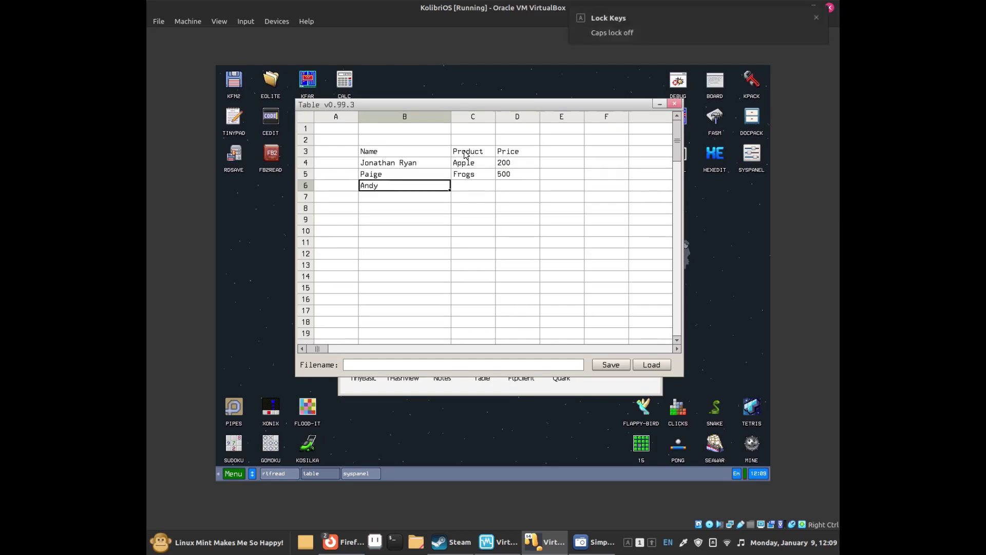
{"action": "key", "text": "Tab"}
{"action": "key", "text": "Caps_Lock"}
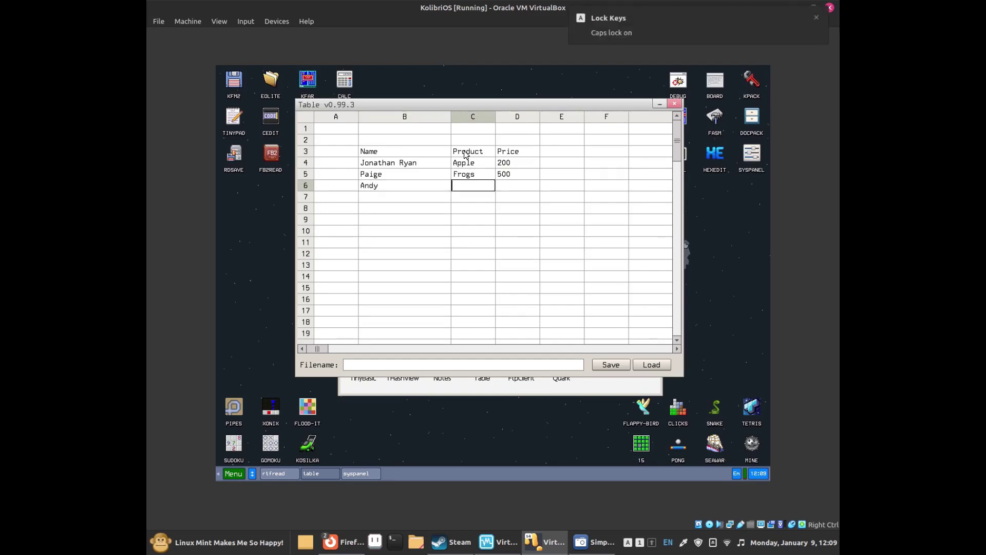
{"action": "type", "text": "H"}
{"action": "key", "text": "Caps_Lock"}
{"action": "type", "text": "ippos"}
{"action": "key", "text": "Tab"}
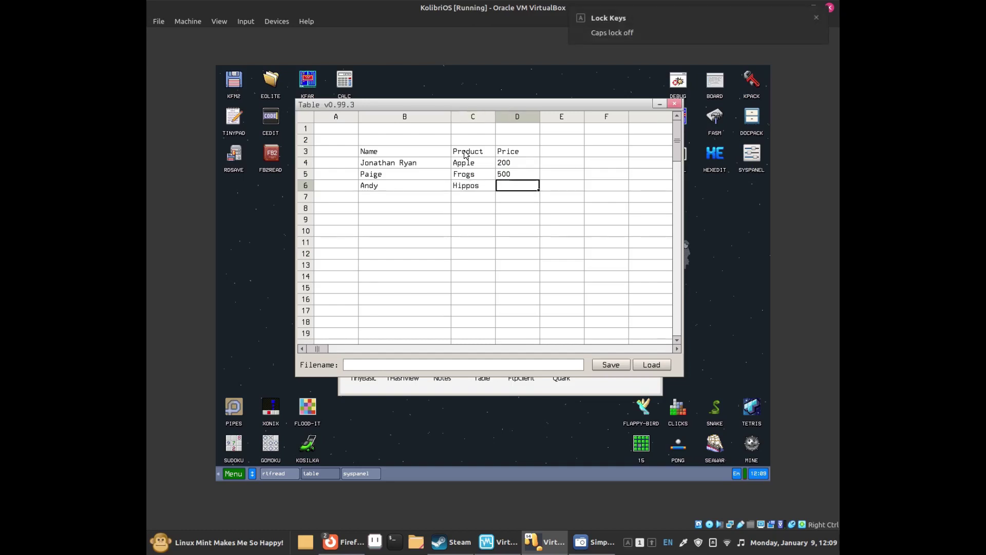
{"action": "type", "text": "600"}
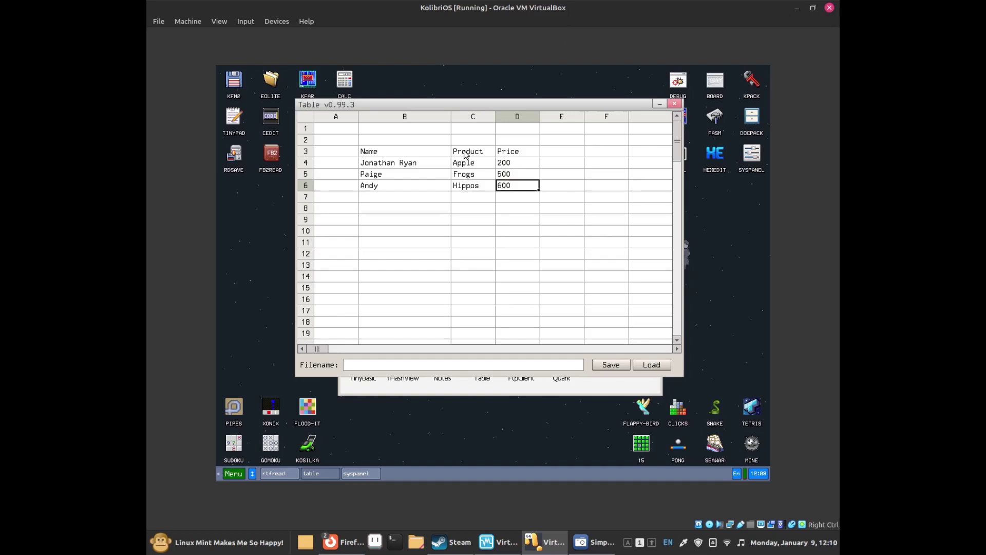
Review the names, products and prices in rows 4 to 6 cell by cell.
{"action": "key", "text": "Left"}
{"action": "key", "text": "Left"}
{"action": "key", "text": "Left"}
{"action": "key", "text": "Up"}
{"action": "key", "text": "Up"}
{"action": "key", "text": "Right"}
{"action": "key", "text": "Right"}
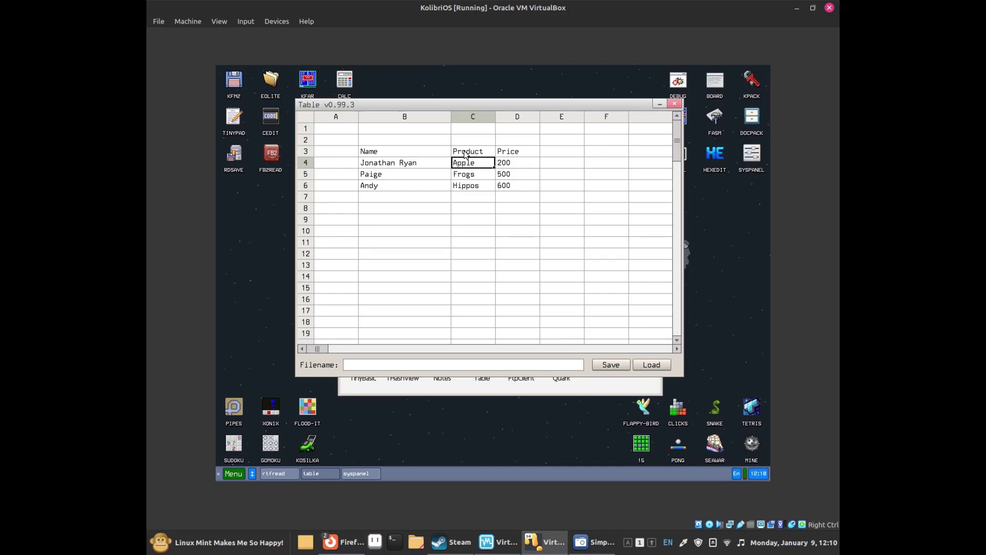
{"action": "key", "text": "Right"}
{"action": "key", "text": "Left"}
{"action": "key", "text": "Left"}
{"action": "key", "text": "Down"}
{"action": "key", "text": "Right"}
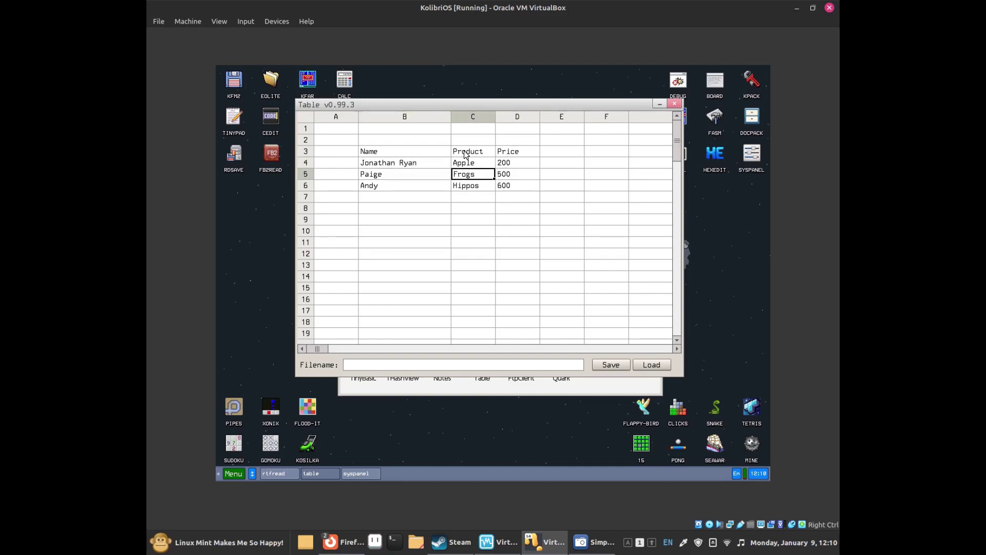
{"action": "key", "text": "Right"}
{"action": "key", "text": "Down"}
{"action": "key", "text": "Down"}
{"action": "key", "text": "Up"}
{"action": "key", "text": "Left"}
{"action": "key", "text": "Left"}
{"action": "key", "text": "Right"}
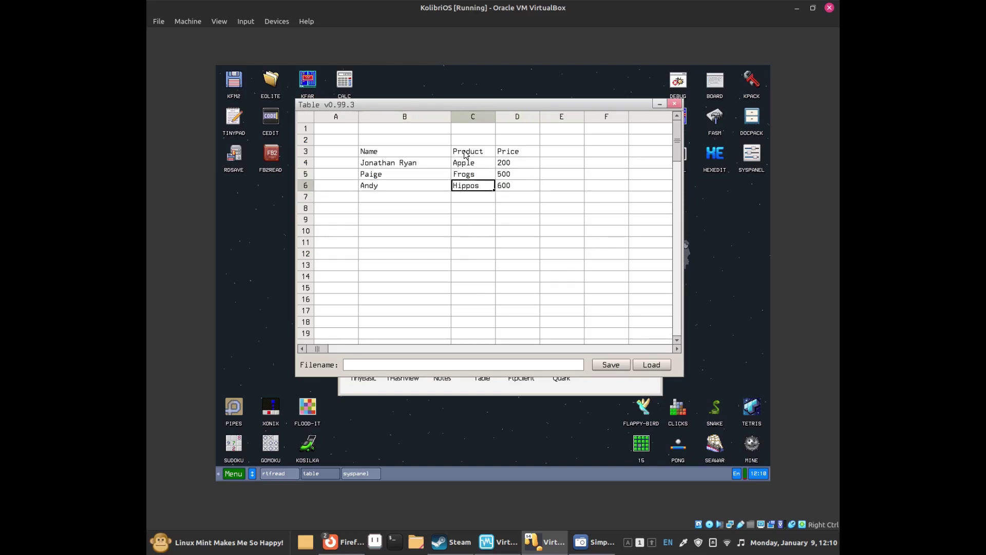
{"action": "key", "text": "Right"}
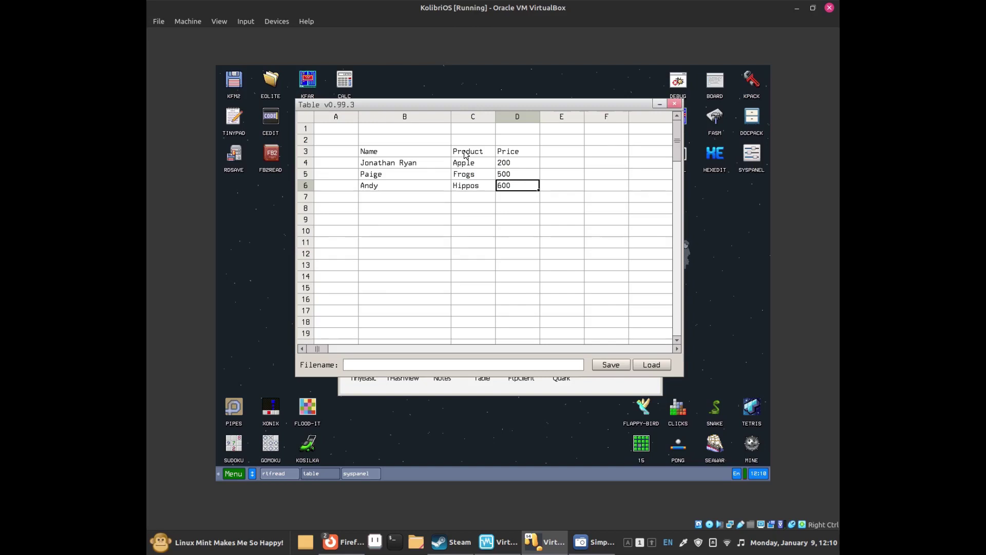
{"action": "key", "text": "Down"}
{"action": "key", "text": "Up"}
{"action": "key", "text": "Up"}
{"action": "key", "text": "Up"}
{"action": "key", "text": "Down"}
{"action": "key", "text": "Down"}
{"action": "key", "text": "Up"}
{"action": "key", "text": "Up"}
{"action": "key", "text": "Up"}
{"action": "key", "text": "Left"}
{"action": "key", "text": "Left"}
{"action": "key", "text": "Left"}
Enter the label "Total cos" in cell C10 below the product entries.
{"action": "key", "text": "Down"}
{"action": "key", "text": "Right"}
{"action": "key", "text": "Down"}
{"action": "key", "text": "Down"}
{"action": "key", "text": "Down"}
{"action": "key", "text": "Down"}
{"action": "key", "text": "Down"}
{"action": "key", "text": "Right"}
{"action": "key", "text": "Down"}
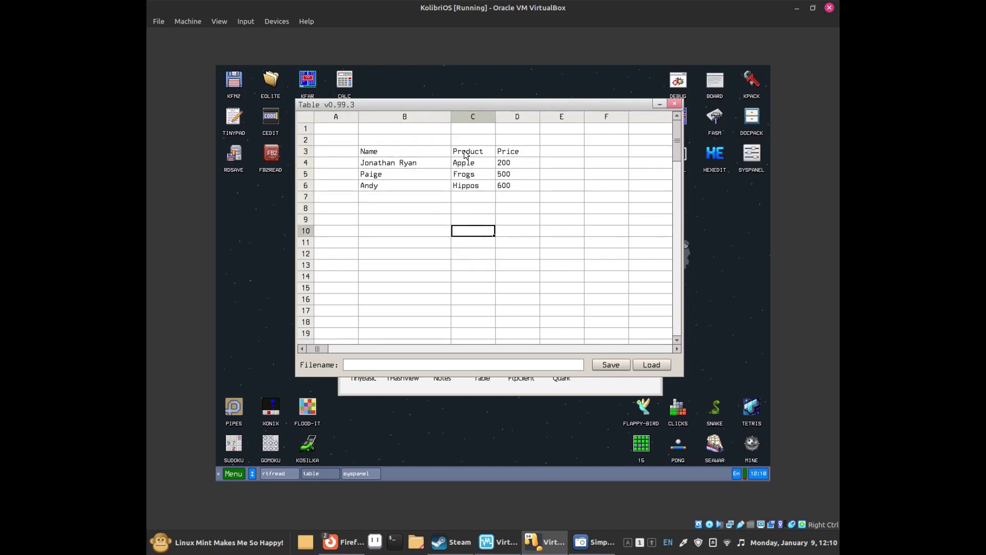
{"action": "key", "text": "Caps_Lock"}
{"action": "type", "text": "T"}
{"action": "key", "text": "Caps_Lock"}
{"action": "type", "text": "otas"}
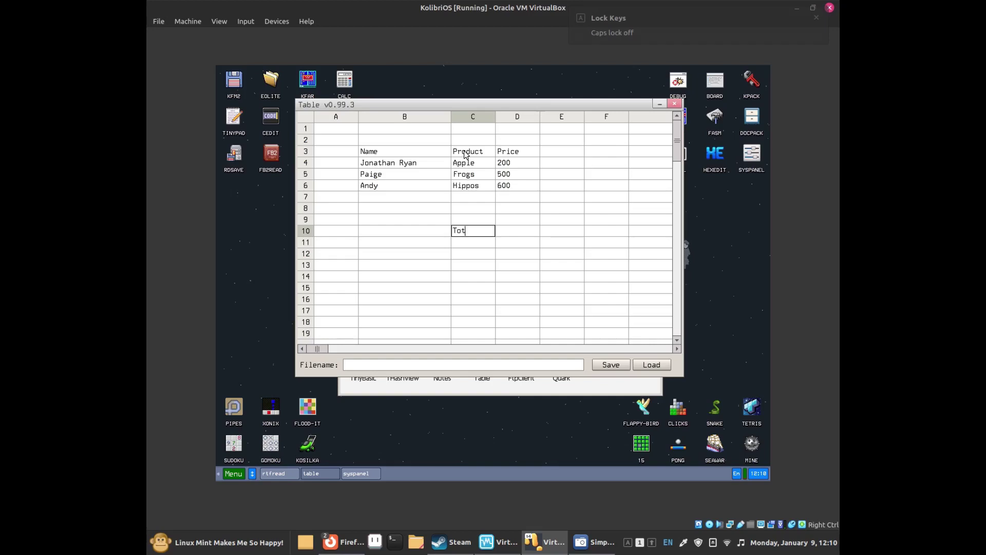
{"action": "key", "text": "BackSpace"}
{"action": "type", "text": "l cos"}
{"action": "key", "text": "Right"}
Check the prices in cells D4 to D6 that make up the total.
{"action": "key", "text": "Up"}
{"action": "key", "text": "Up"}
{"action": "key", "text": "Up"}
{"action": "key", "text": "Up"}
{"action": "key", "text": "Up"}
{"action": "key", "text": "Up"}
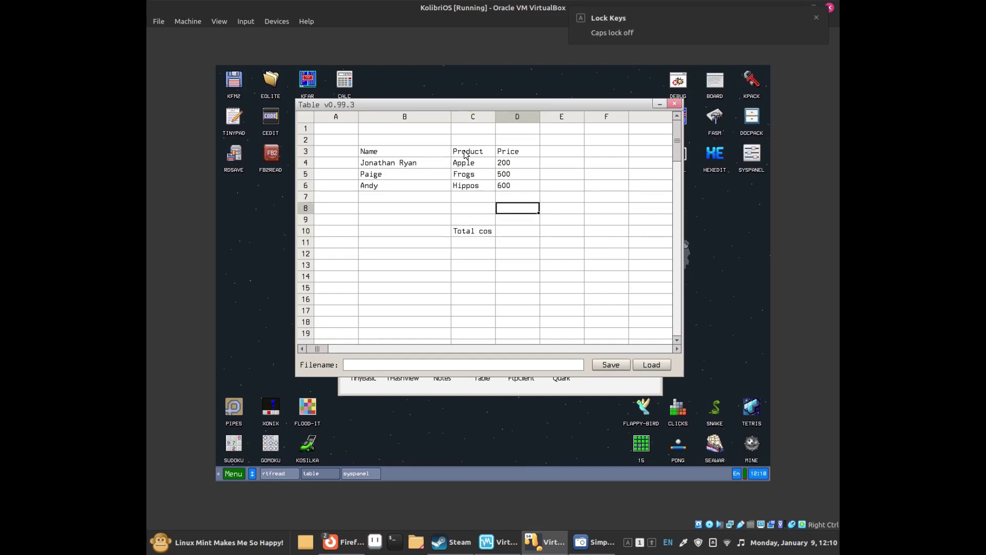
{"action": "key", "text": "Down"}
{"action": "key", "text": "Up"}
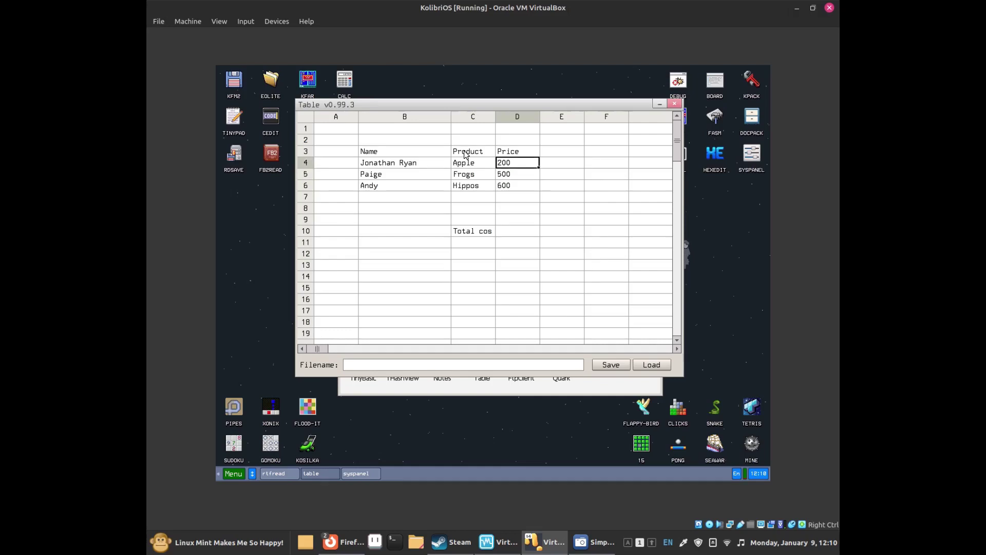
{"action": "key", "text": "Down"}
{"action": "key", "text": "Down"}
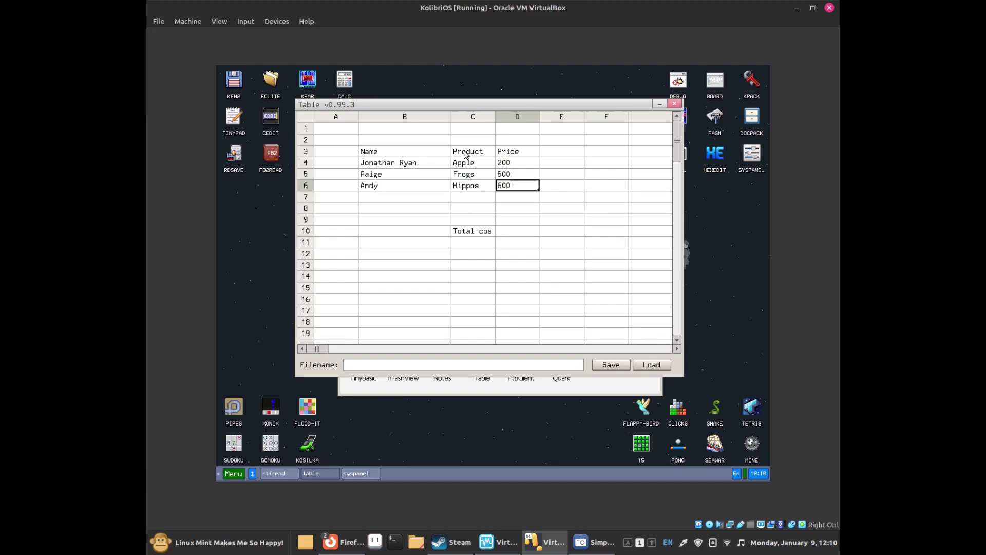
Widen column C to fit the "Total cost" label and enter the formula =D4+D5+D6 in cell D10.
{"action": "left_click_drag", "start_coordinate": [493, 121], "coordinate": [501, 122]}
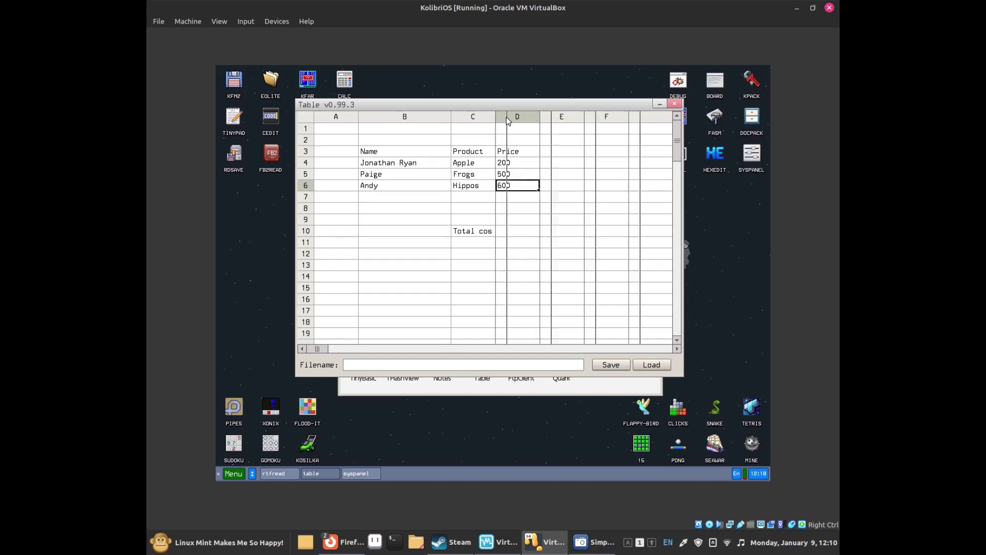
{"action": "left_click", "coordinate": [531, 233]}
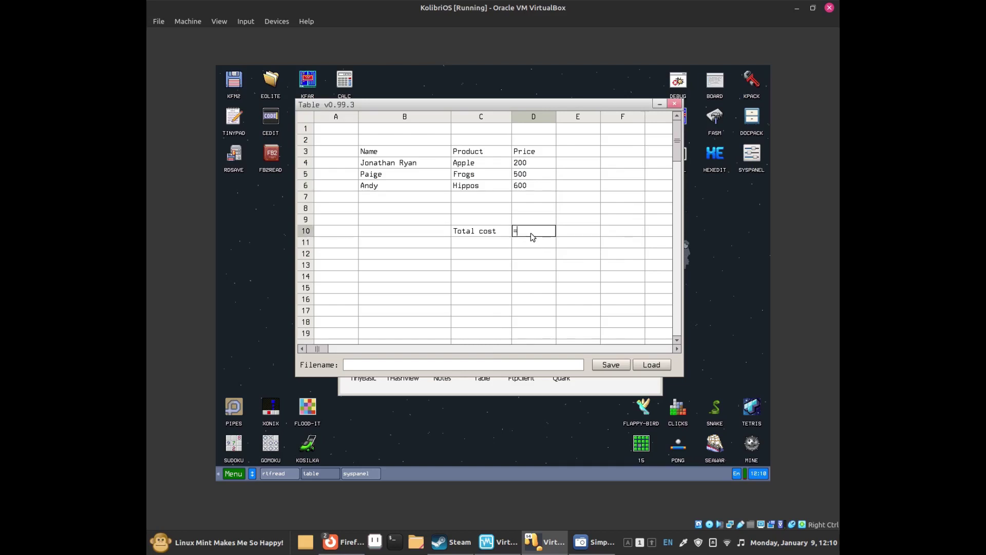
{"action": "key", "text": "Caps_Lock"}
{"action": "type", "text": "=D"}
{"action": "key", "text": "Caps_Lock"}
{"action": "type", "text": "4+d"}
{"action": "key", "text": "BackSpace"}
{"action": "key", "text": "Caps_Lock"}
{"action": "type", "text": "D"}
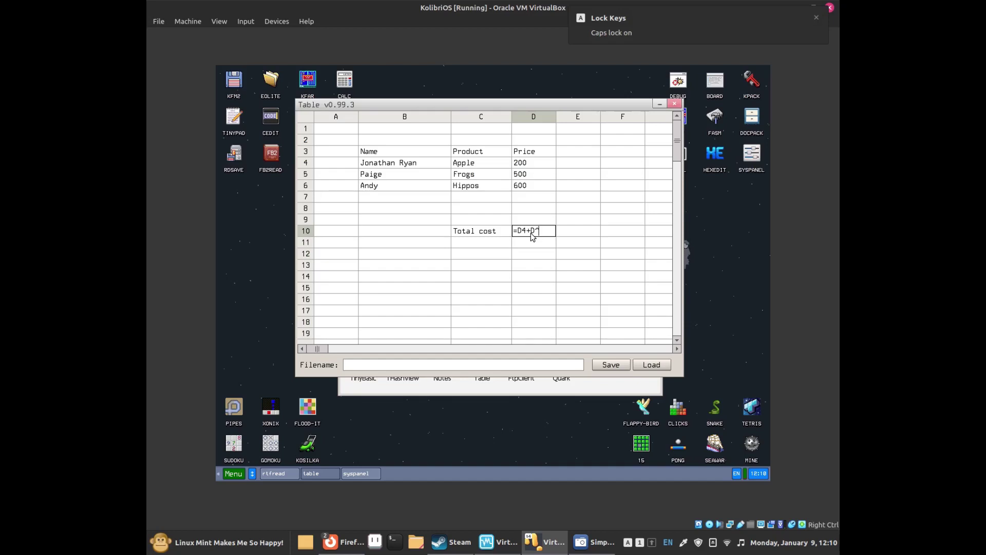
{"action": "type", "text": "%"}
{"action": "key", "text": "BackSpace"}
{"action": "key", "text": "Caps_Lock"}
{"action": "type", "text": "5+"}
{"action": "key", "text": "Caps_Lock"}
{"action": "type", "text": "D"}
{"action": "key", "text": "Caps_Lock"}
{"action": "type", "text": "6"}
{"action": "key", "text": "Up"}
Go through the prices in D4 to D6 and compare them with the total in D10.
{"action": "key", "text": "Up"}
{"action": "key", "text": "Up"}
{"action": "key", "text": "Up"}
{"action": "key", "text": "Up"}
{"action": "key", "text": "Up"}
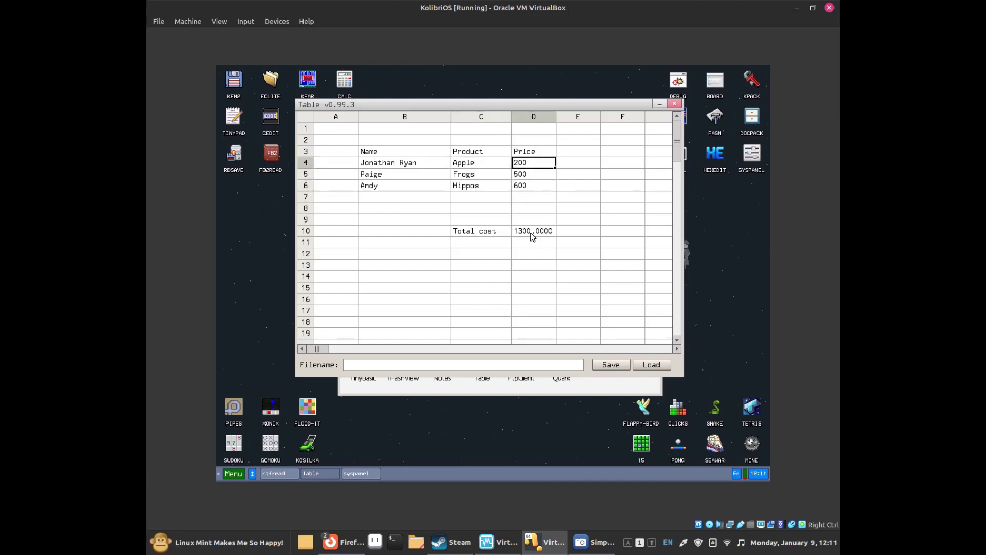
{"action": "key", "text": "Down"}
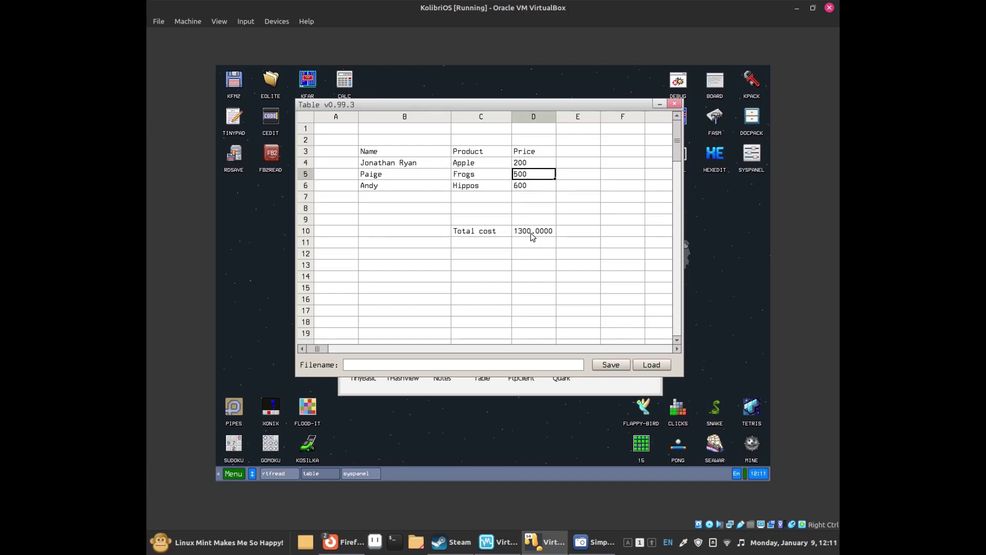
{"action": "key", "text": "Up"}
{"action": "key", "text": "Down"}
{"action": "key", "text": "Down"}
{"action": "key", "text": "Up"}
{"action": "key", "text": "Up"}
{"action": "key", "text": "Up"}
{"action": "key", "text": "Down"}
{"action": "key", "text": "Down"}
{"action": "key", "text": "Down"}
{"action": "key", "text": "Up"}
{"action": "key", "text": "Up"}
{"action": "key", "text": "Down"}
{"action": "key", "text": "Down"}
{"action": "key", "text": "Up"}
{"action": "key", "text": "Up"}
{"action": "key", "text": "Down"}
{"action": "key", "text": "Down"}
{"action": "key", "text": "Down"}
{"action": "key", "text": "Down"}
{"action": "key", "text": "Down"}
{"action": "key", "text": "Down"}
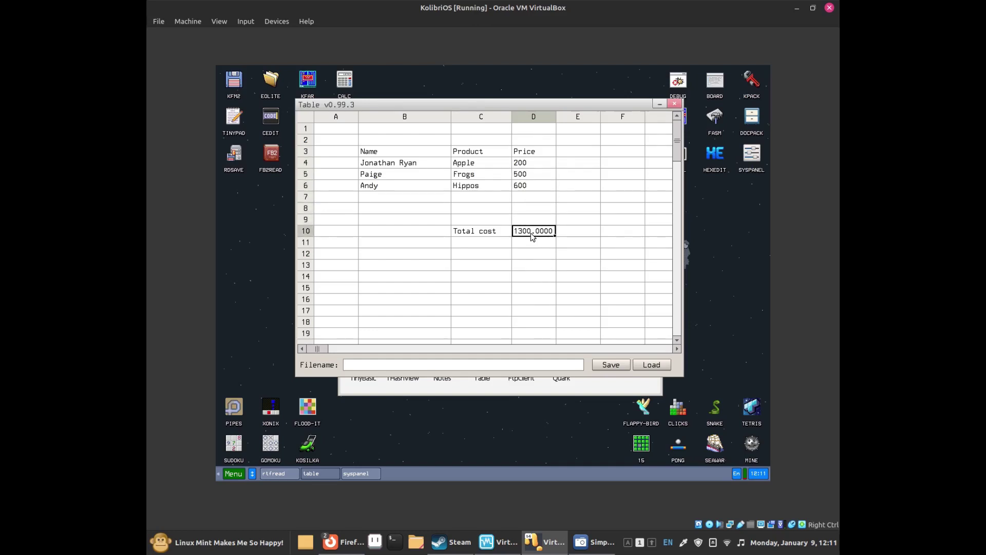
Reopen the total formula in cell D10 and re-enter its last reference as D6.
{"action": "key", "text": "Return"}
{"action": "key", "text": "Caps_Lock"}
{"action": "key", "text": "BackSpace"}
{"action": "key", "text": "BackSpace"}
{"action": "type", "text": "D6"}
{"action": "key", "text": "Caps_Lock"}
{"action": "key", "text": "Return"}
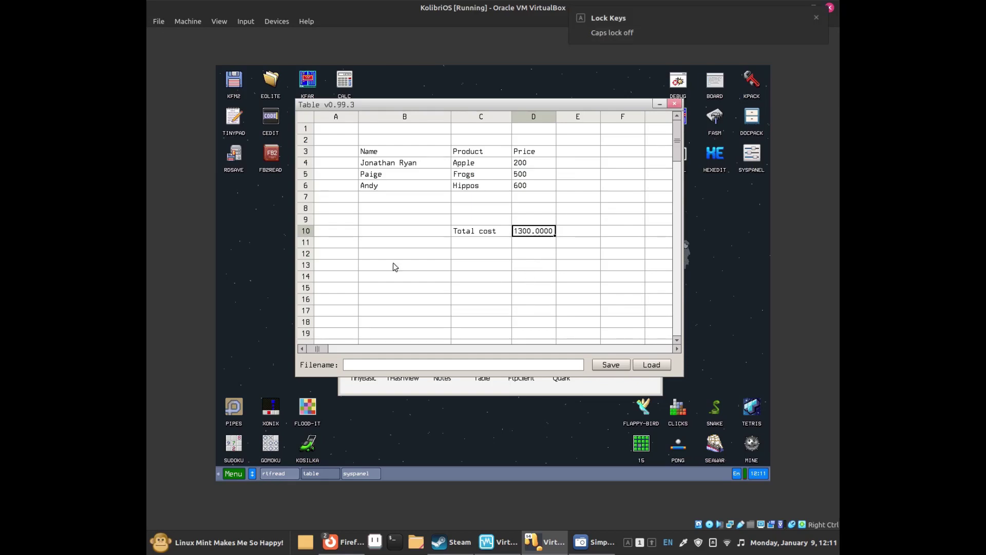
Save the spreadsheet under the file name AndyShop and close the spreadsheet program.
{"action": "left_click", "coordinate": [351, 365]}
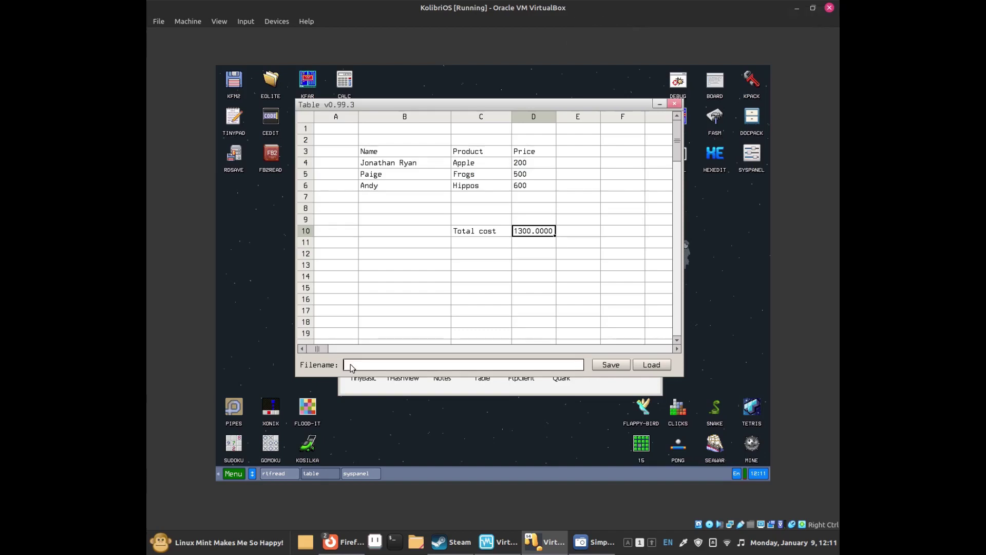
{"action": "key", "text": "Caps_Lock"}
{"action": "type", "text": "A"}
{"action": "key", "text": "Caps_Lock"}
{"action": "type", "text": "ndy"}
{"action": "key", "text": "Caps_Lock"}
{"action": "type", "text": "S"}
{"action": "key", "text": "Caps_Lock"}
{"action": "type", "text": "hop"}
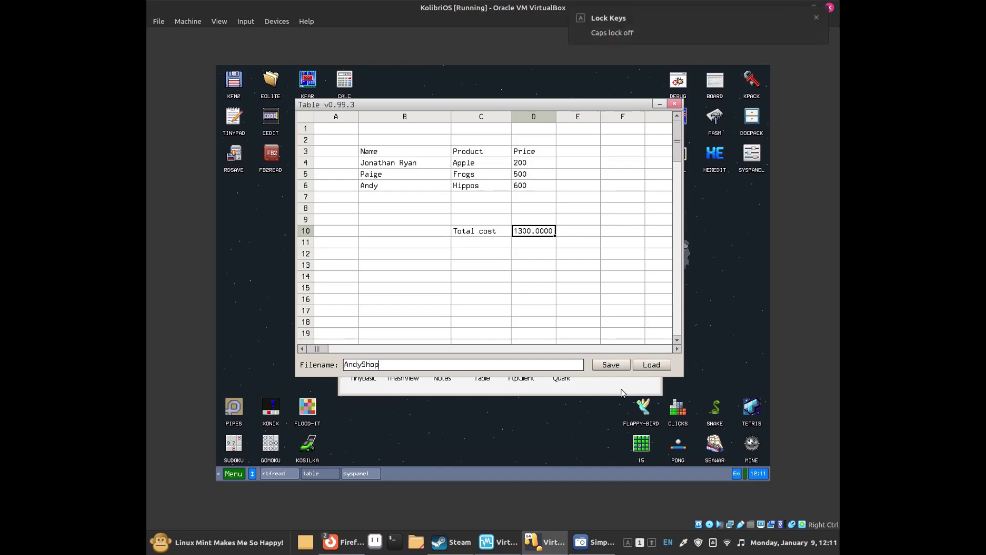
{"action": "left_click", "coordinate": [608, 365]}
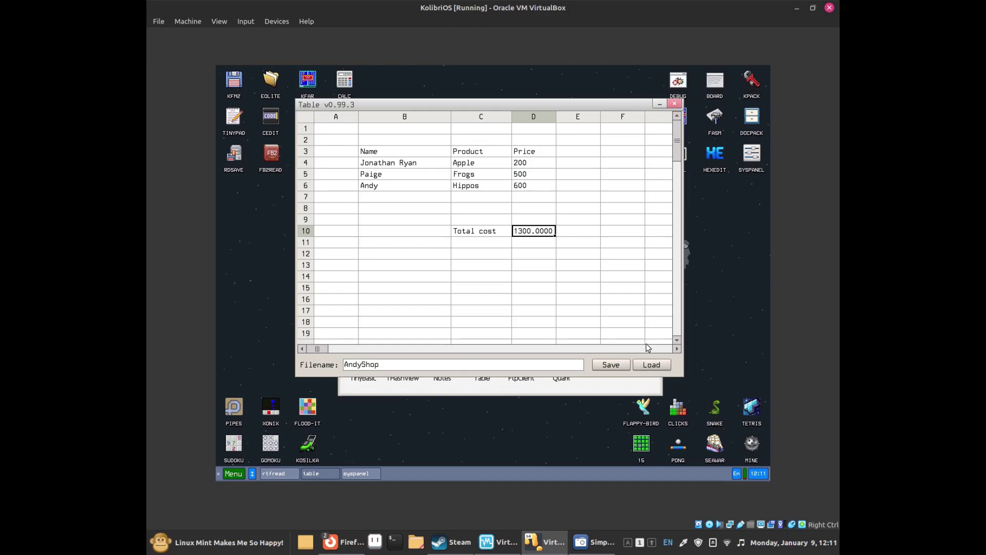
{"action": "left_click", "coordinate": [672, 104]}
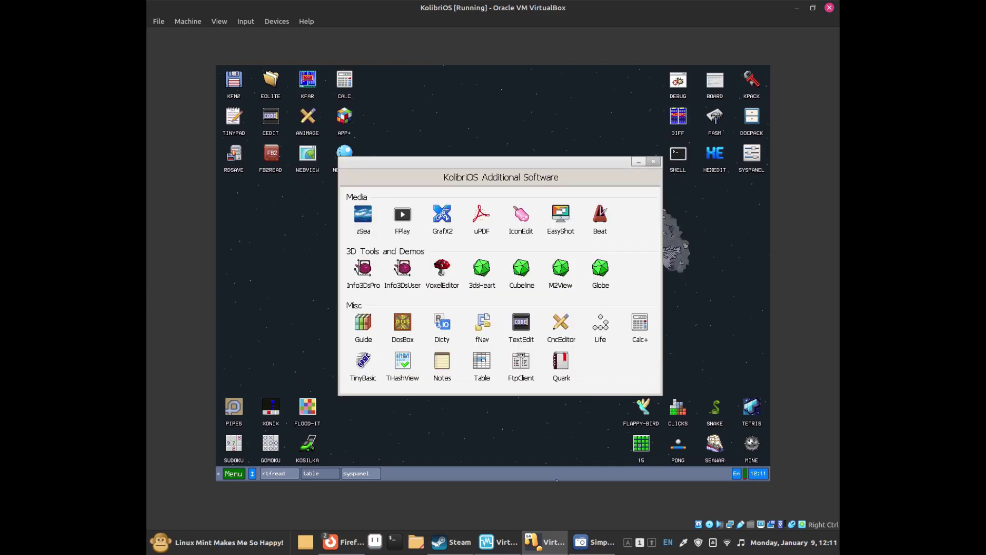
{"action": "left_click", "coordinate": [593, 542]}
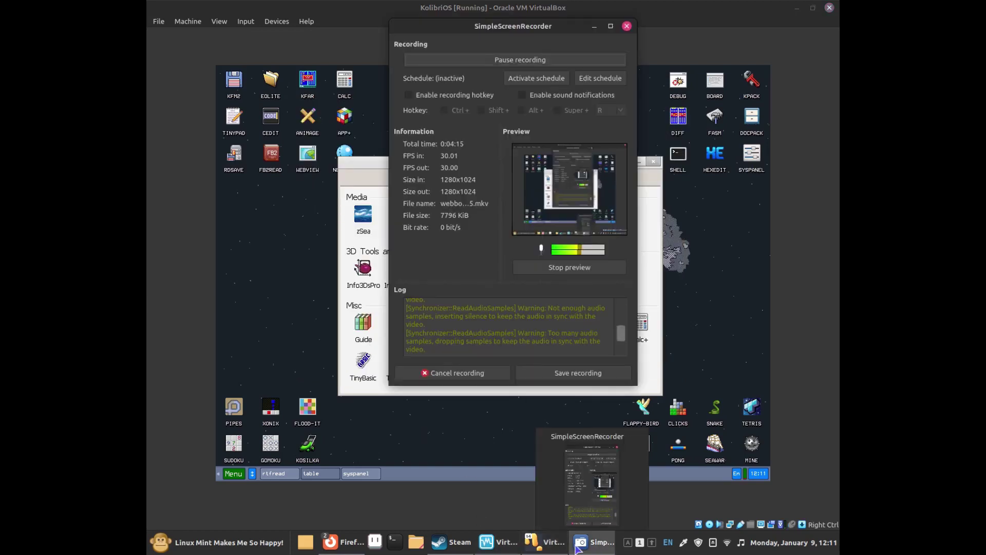